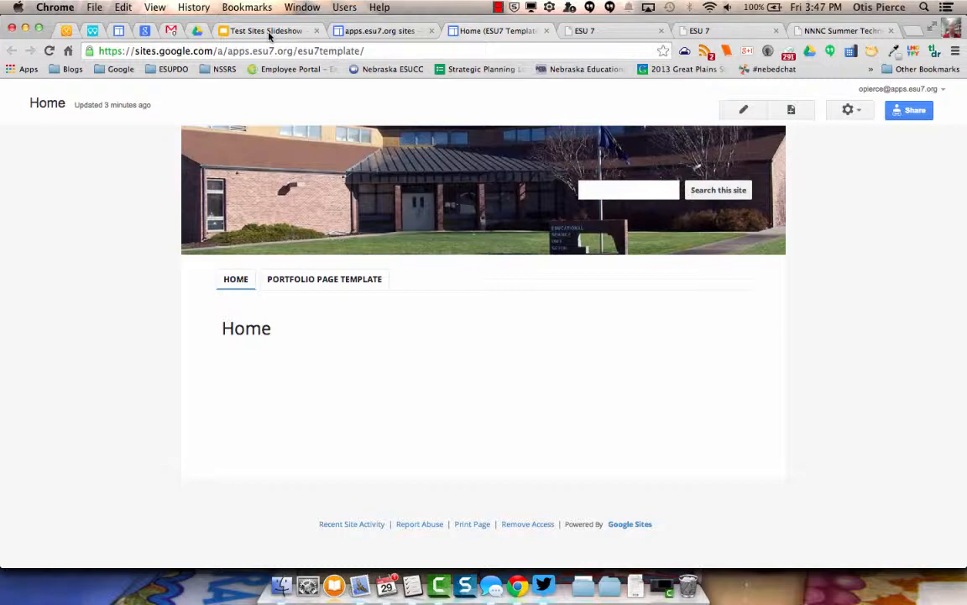
Step: Switch to the Test Sites Slideshow presentation and check the web link attached to the picture on slide 1
click(268, 32)
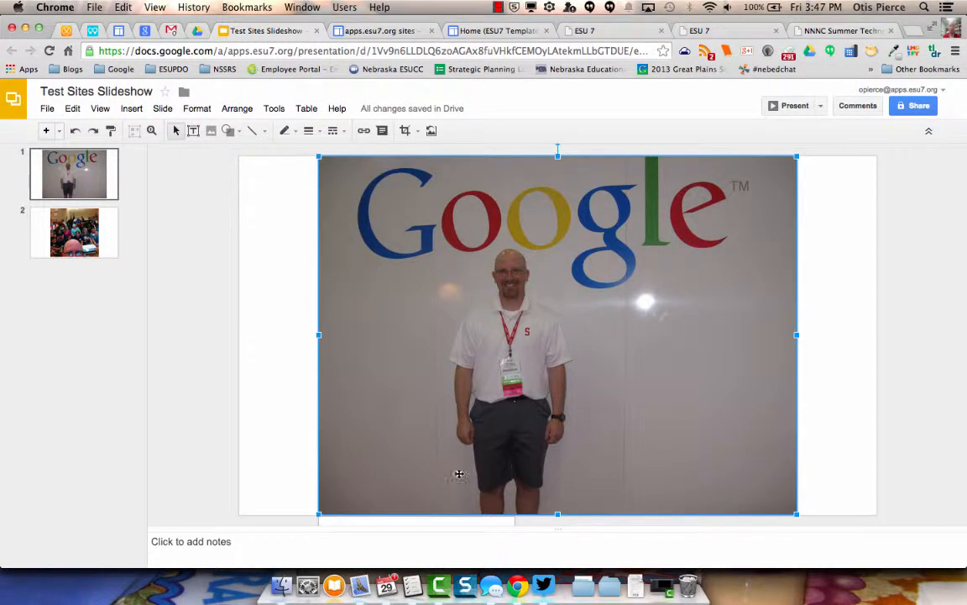
drag(558, 513, 557, 466)
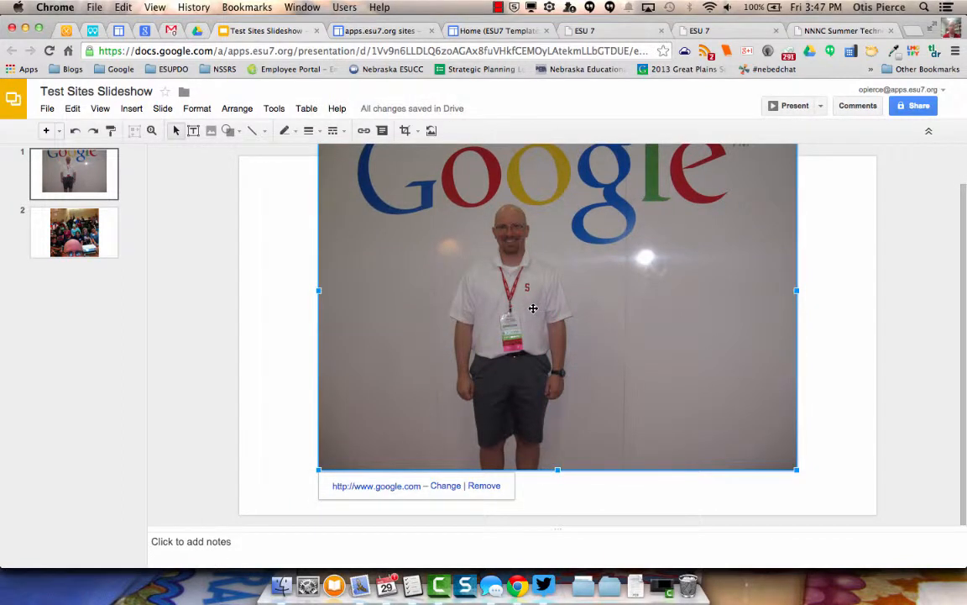
drag(533, 308, 534, 352)
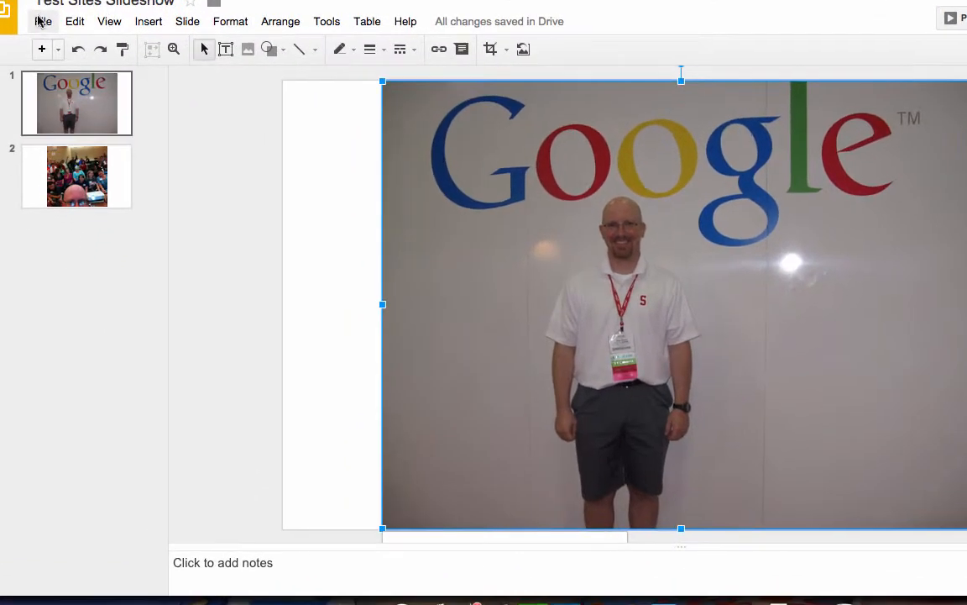
Step: Publish the presentation to the web without requiring viewers to sign in
click(41, 22)
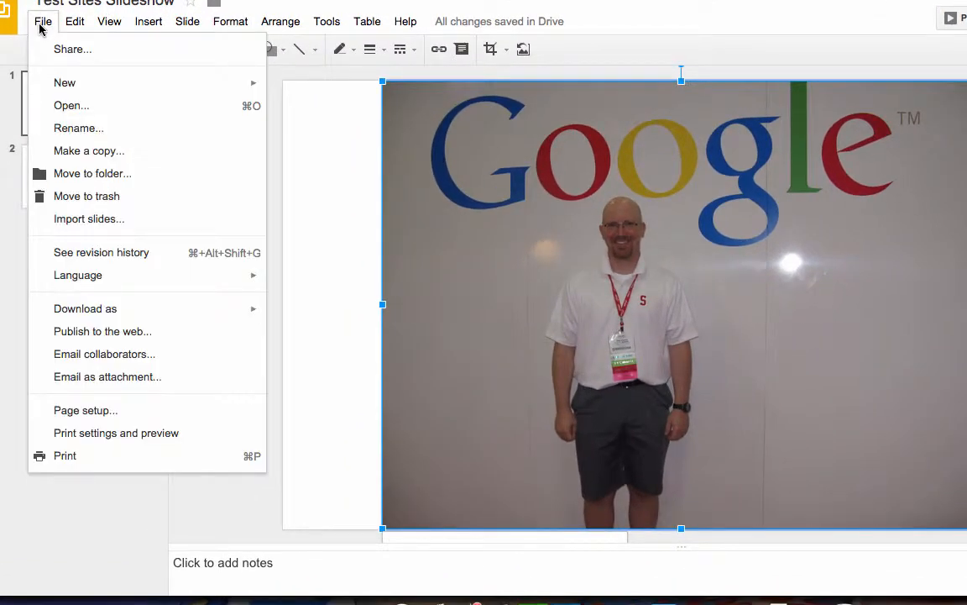
click(129, 334)
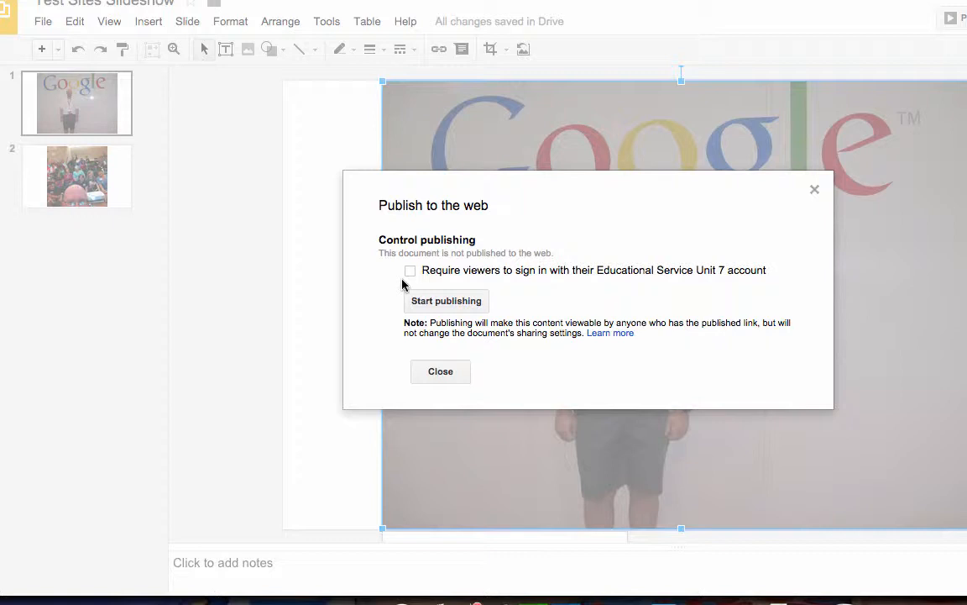
click(442, 307)
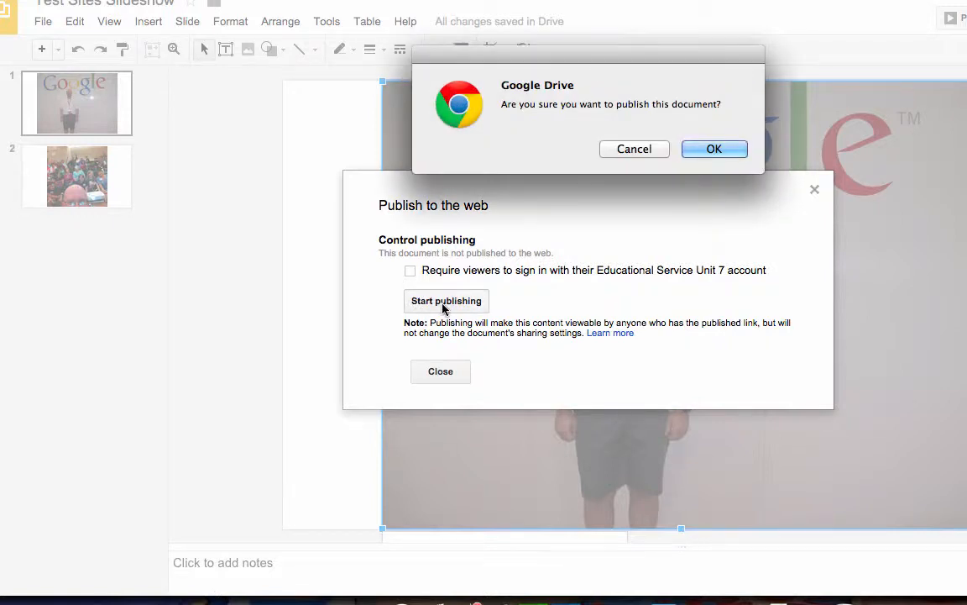
click(715, 150)
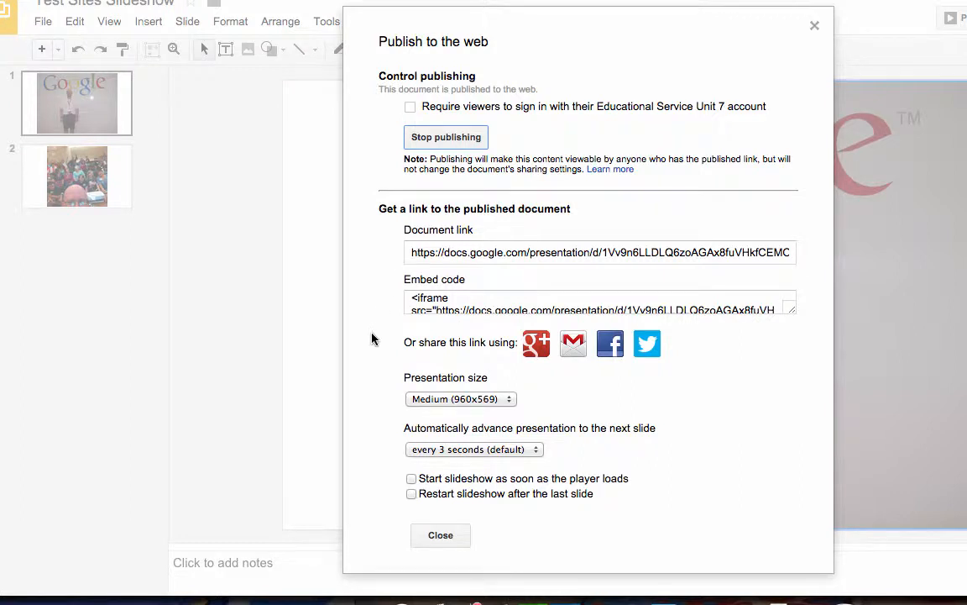
Step: Set the published slideshow to advance every 5 seconds, start as soon as the player loads and restart after the last slide
click(459, 450)
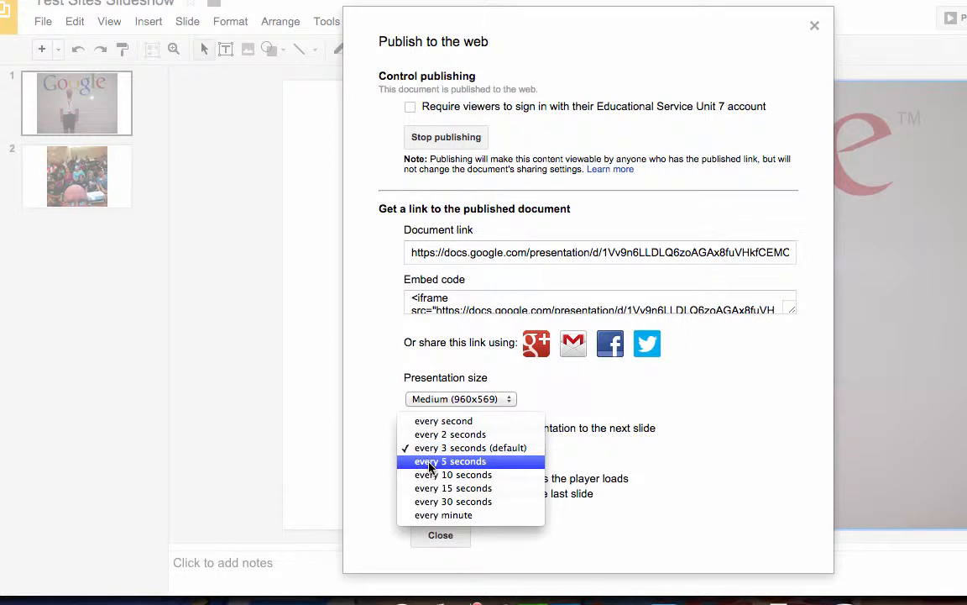
click(430, 466)
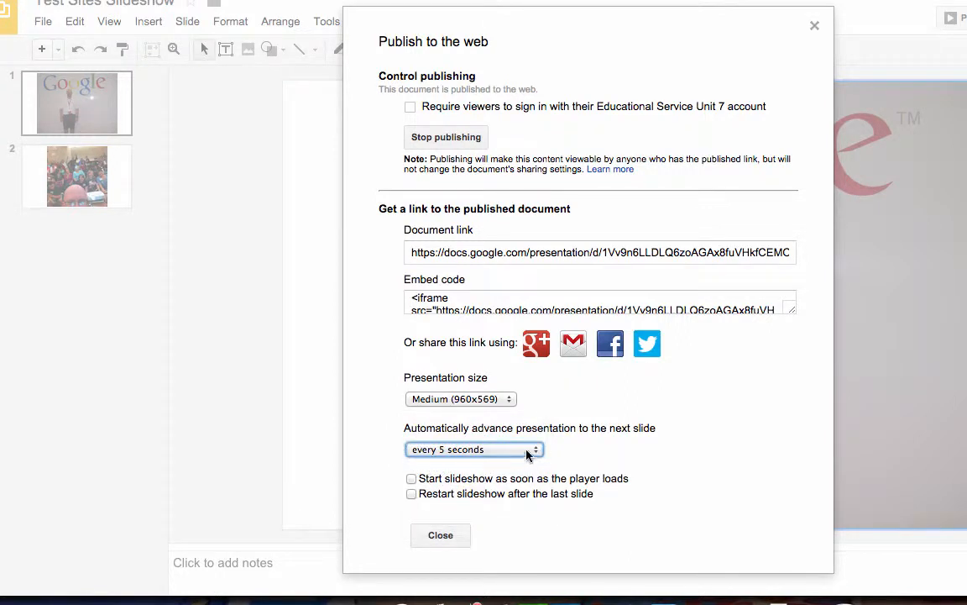
click(508, 450)
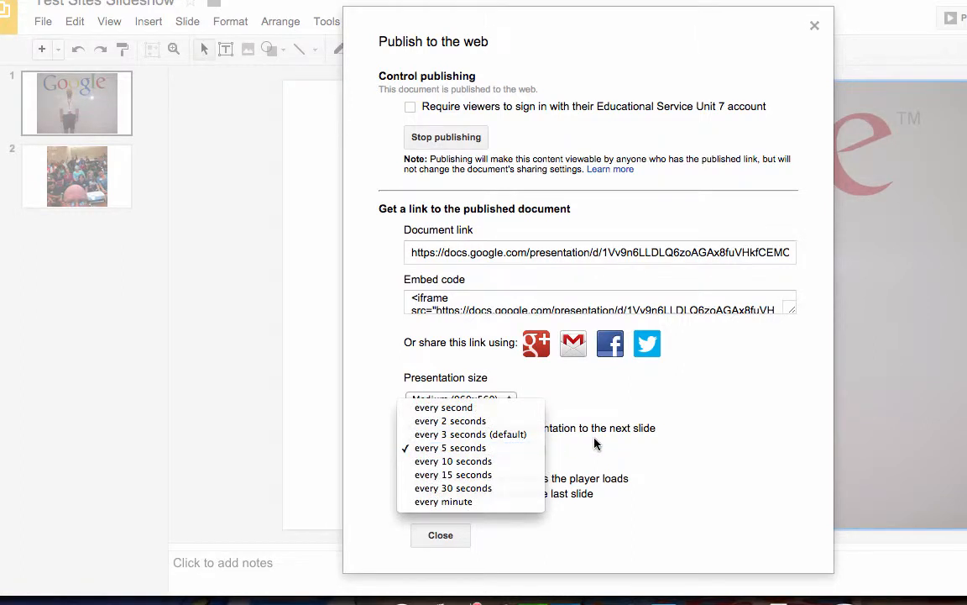
click(535, 445)
click(411, 479)
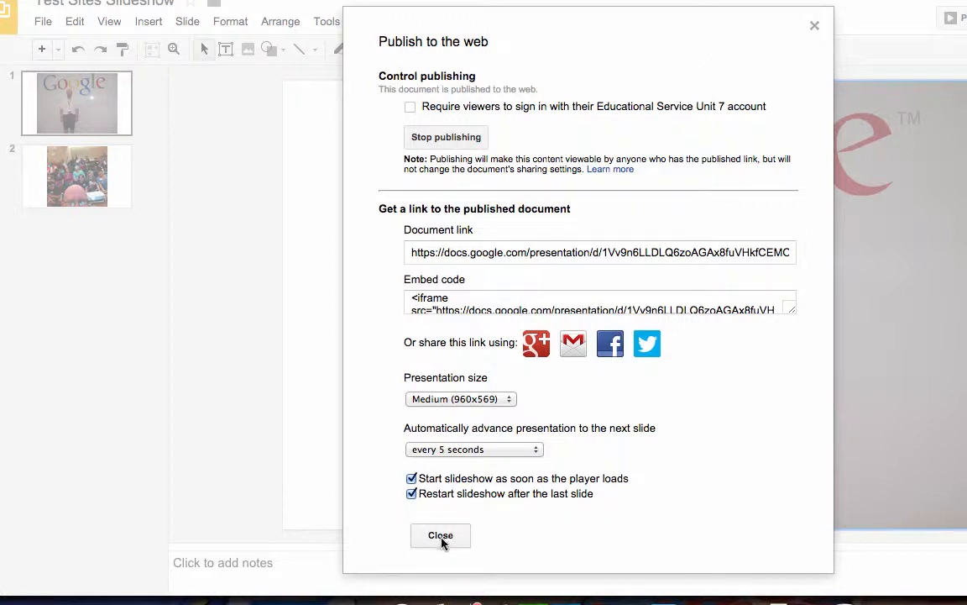
Step: Copy the published presentation's document link and close the publishing settings
click(515, 255)
key(super+c)
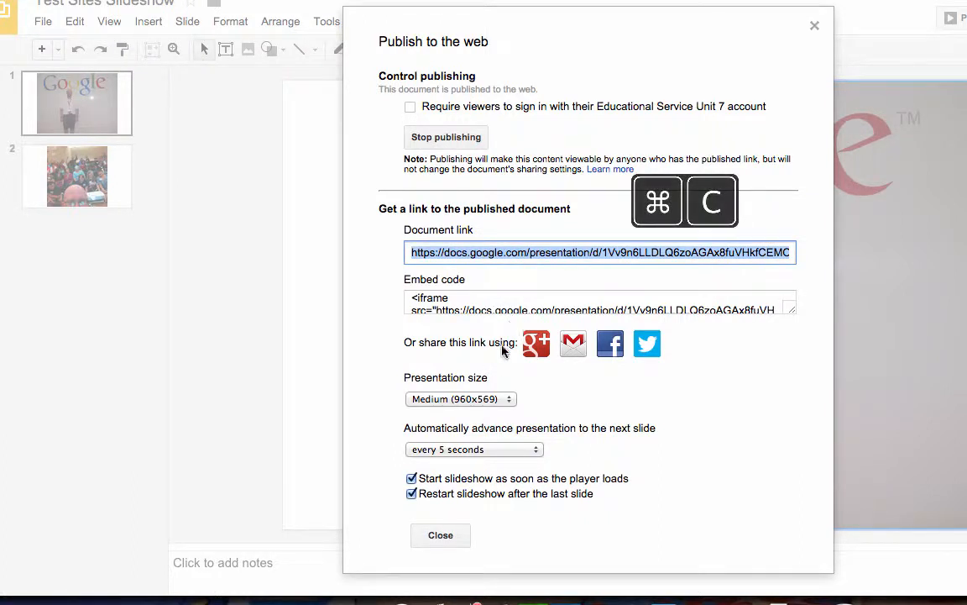
click(447, 539)
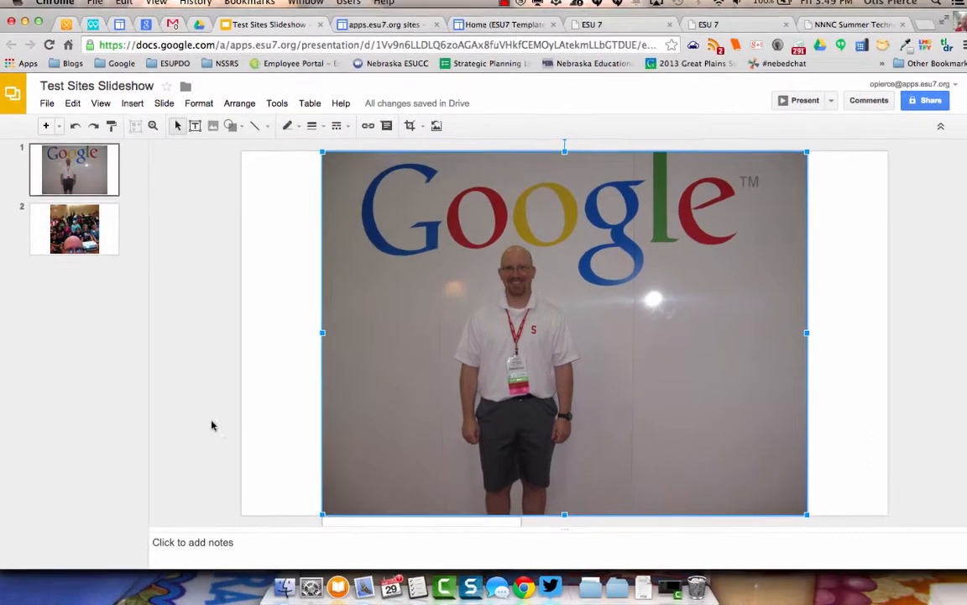
Step: Open the ESU7 Template site's Home page for editing and place the cursor in the large middle content section
click(464, 32)
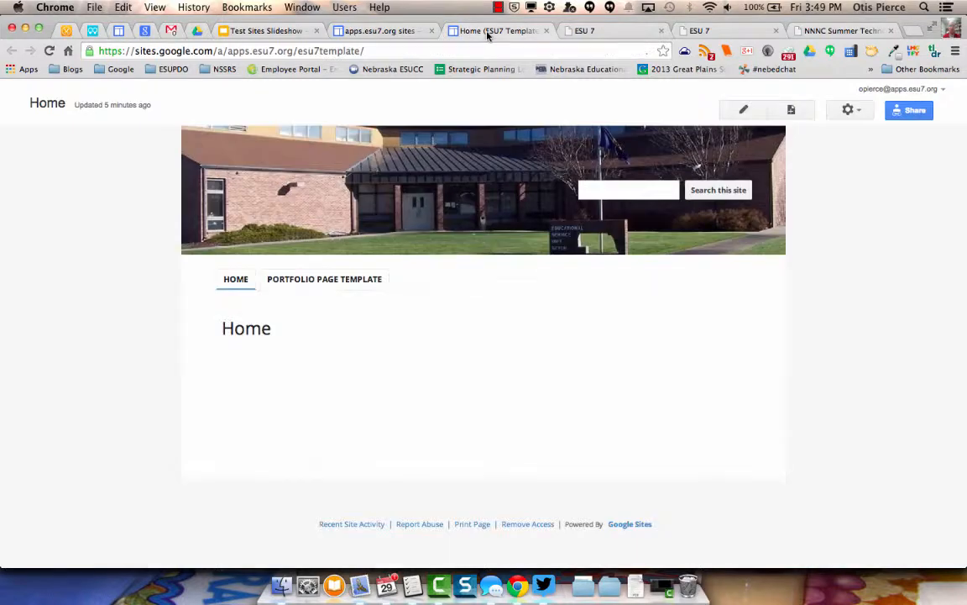
click(743, 110)
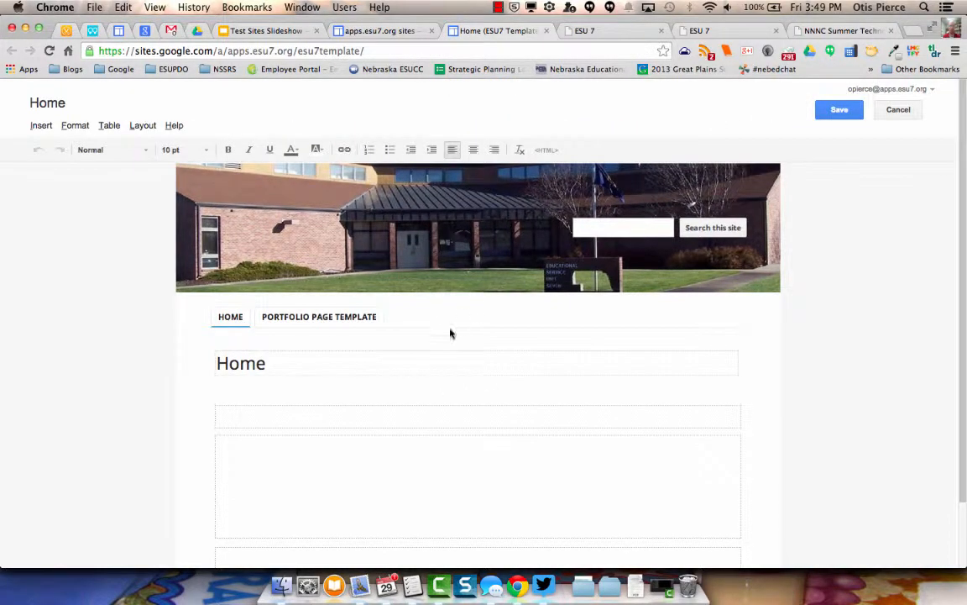
scroll(441, 351, down, 2)
click(358, 391)
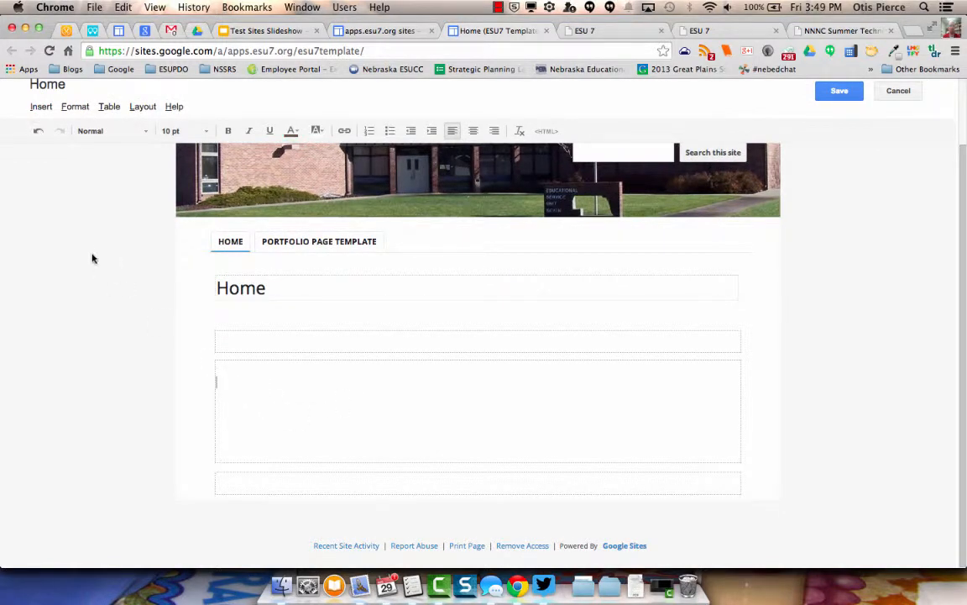
Step: Choose the featured gadget Slideshow maker (using Google Slides) for insertion into the page
click(41, 107)
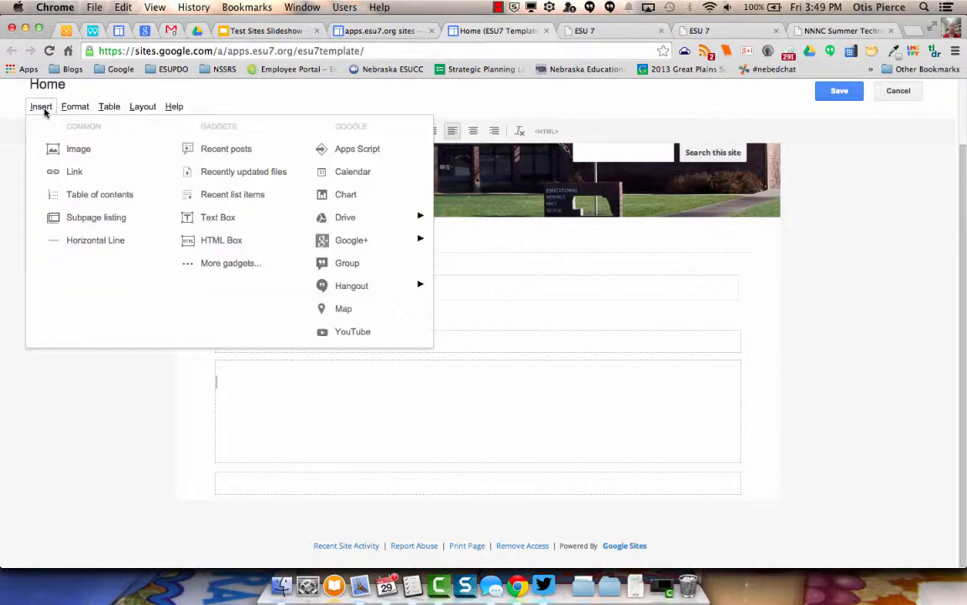
click(223, 265)
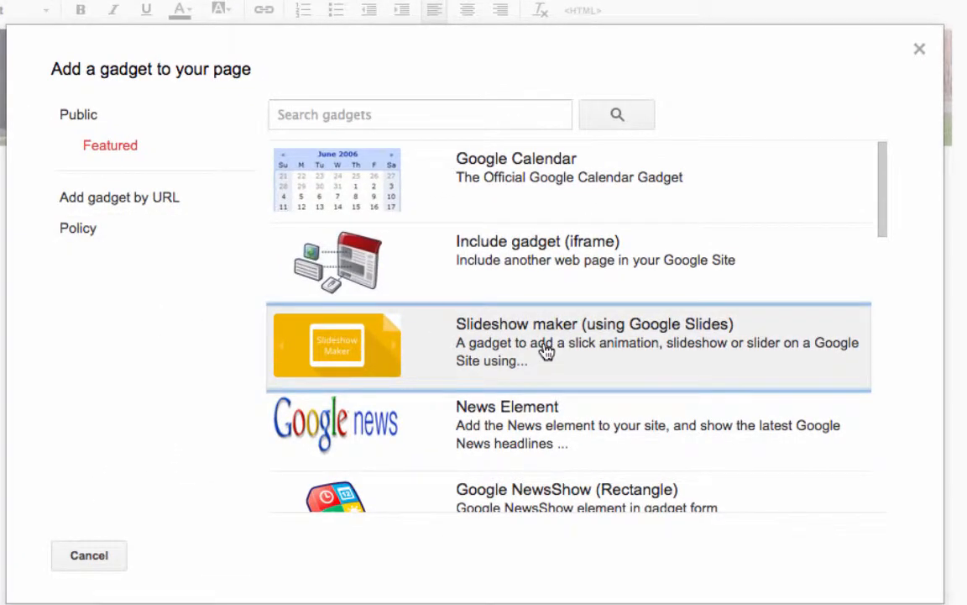
click(546, 351)
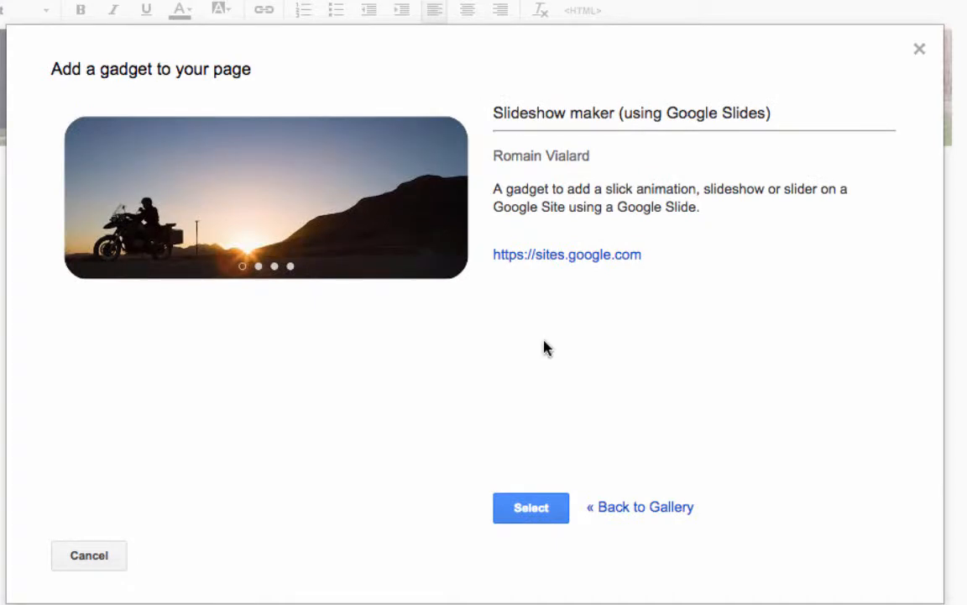
click(527, 508)
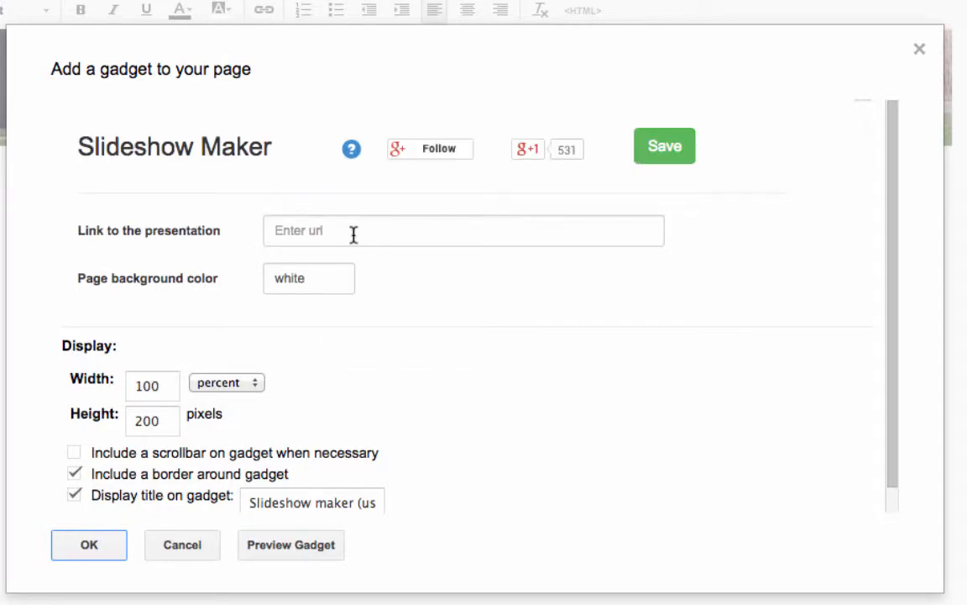
Step: Paste the copied presentation link into the Slideshow Maker settings and set the gadget height to 400 pixels
click(353, 234)
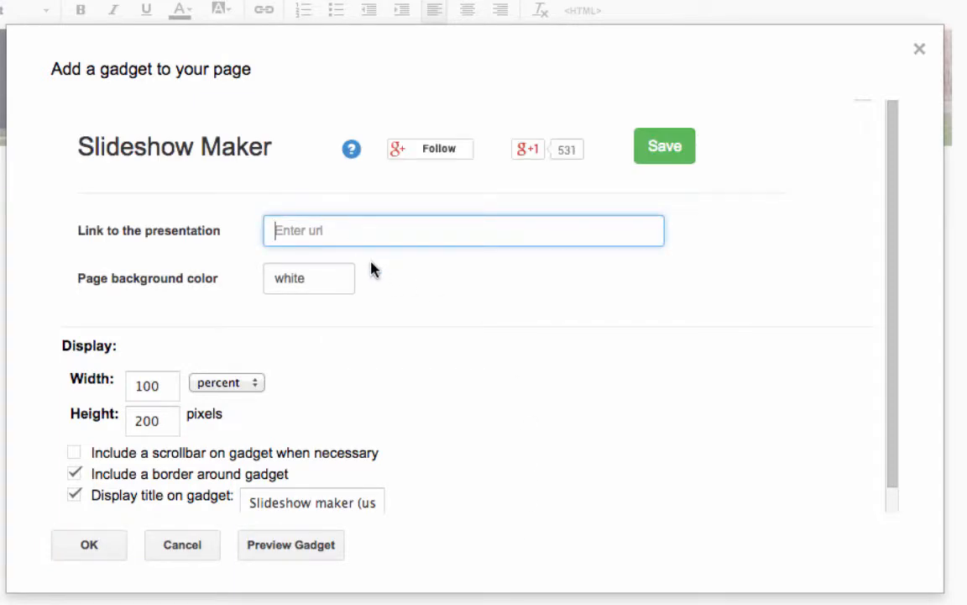
key(super+v)
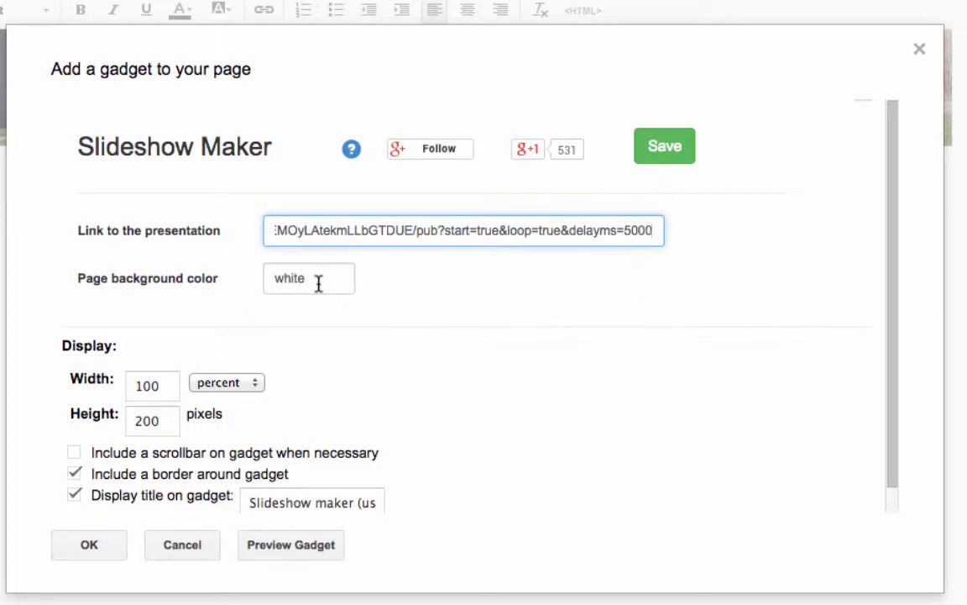
double_click(141, 421)
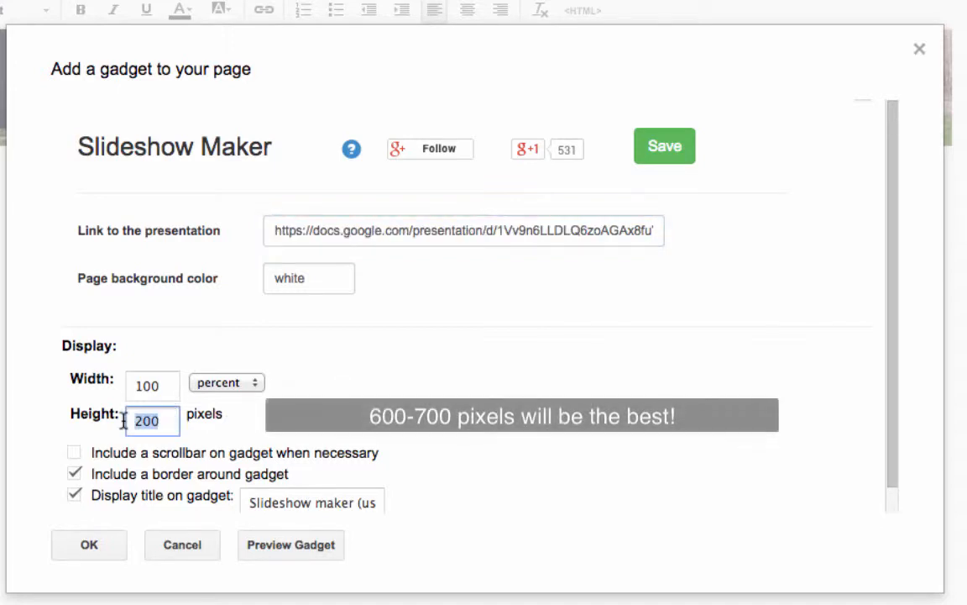
text(400)
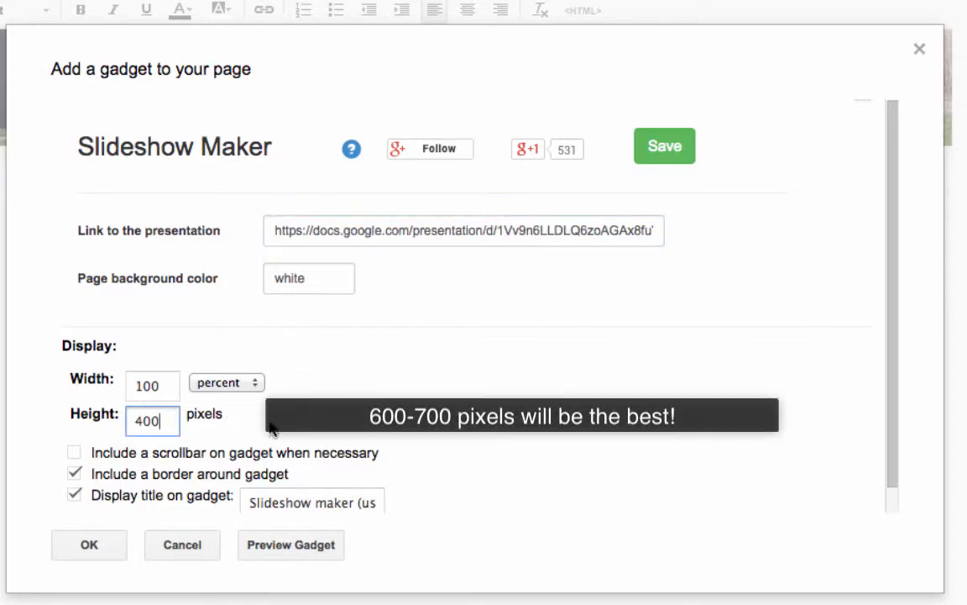
Step: Turn off the gadget's title display, save the Slideshow Maker settings and add the gadget to the page
click(76, 496)
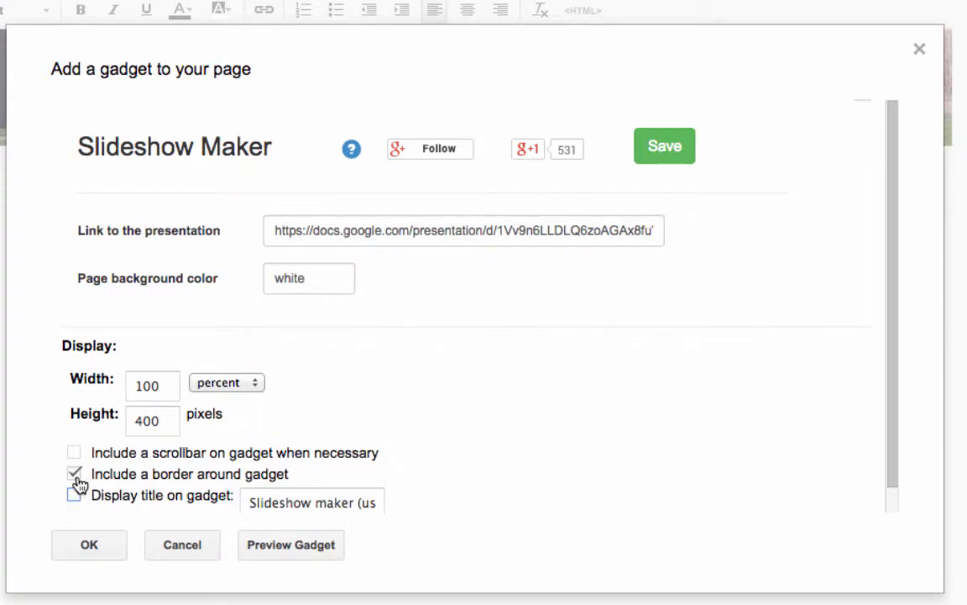
click(676, 155)
click(667, 155)
click(89, 546)
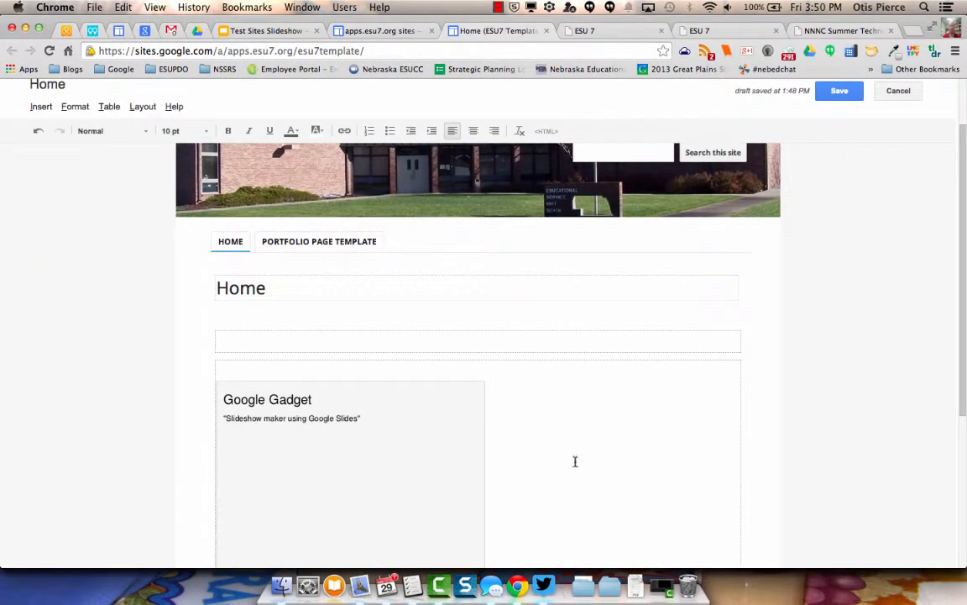
Step: Center the slideshow gadget on the Home page and save the page
scroll(576, 461, down, 5)
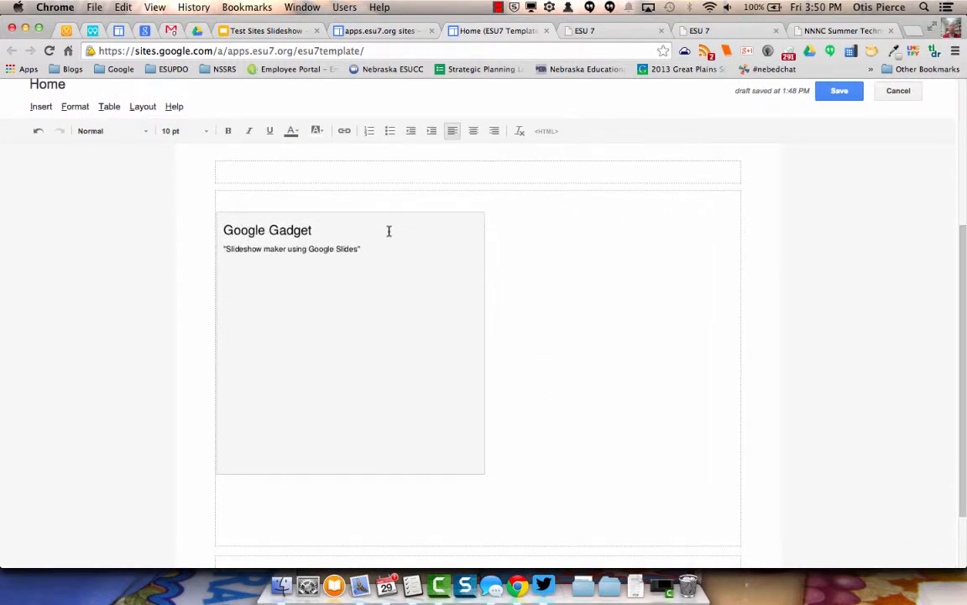
click(315, 361)
click(283, 490)
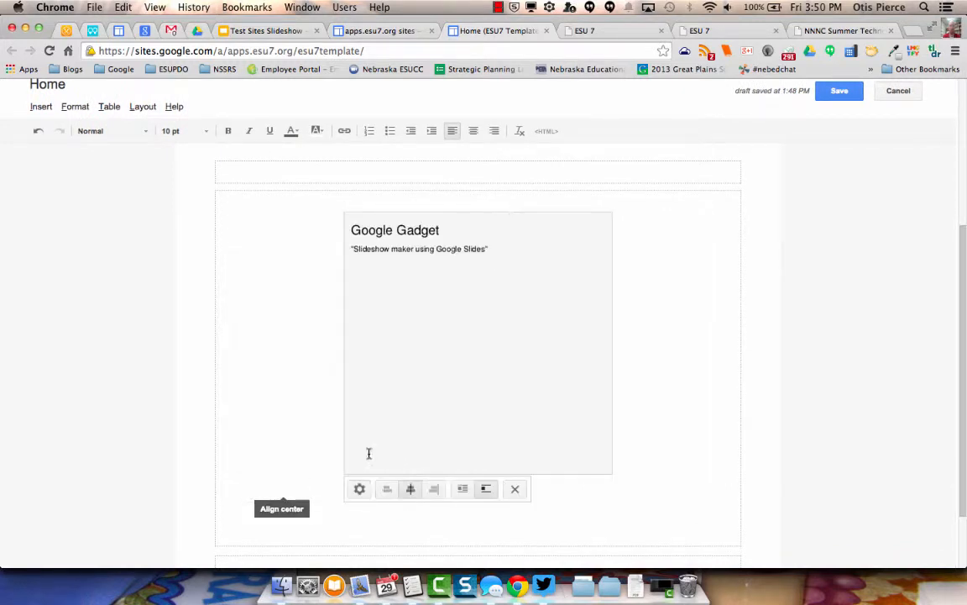
scroll(772, 242, up, 2)
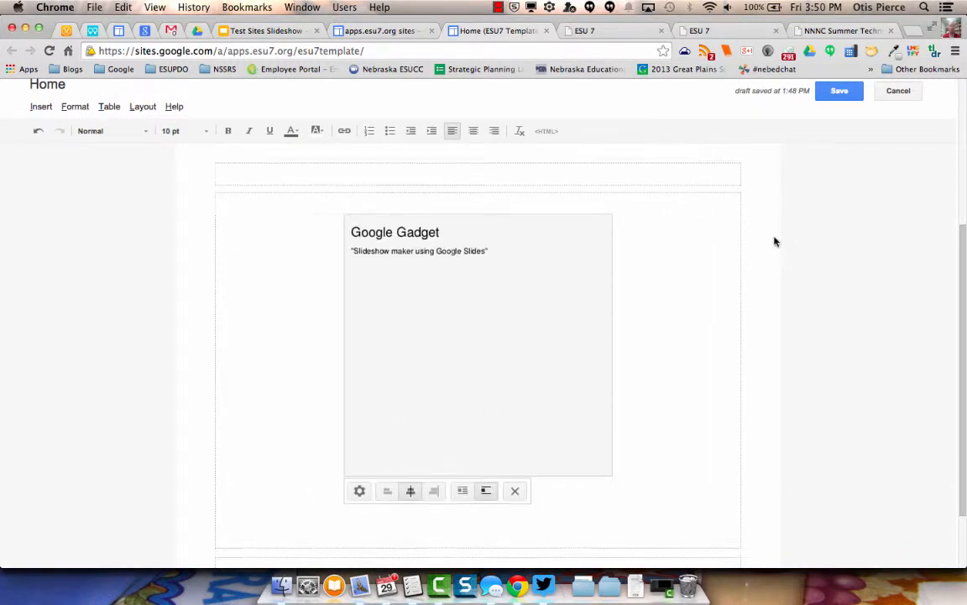
click(839, 90)
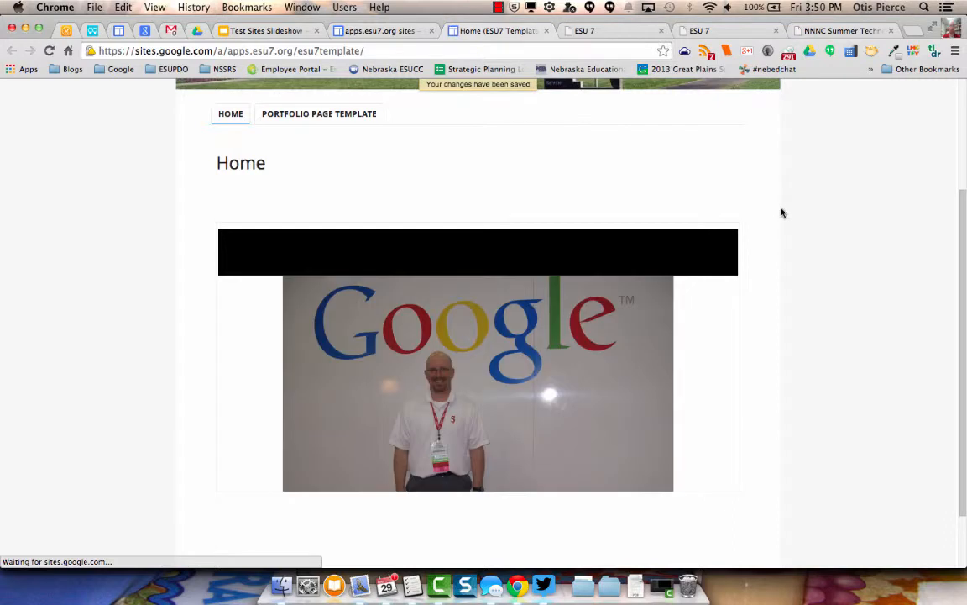
Step: Test the links on both slideshow pictures on the Home page, closing each linked page after it opens
scroll(760, 226, down, 2)
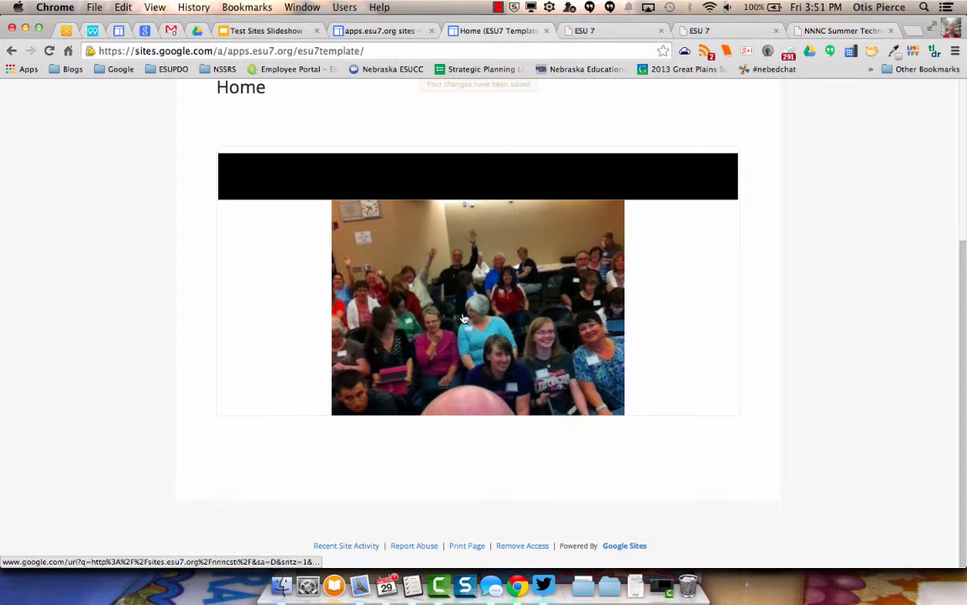
click(471, 318)
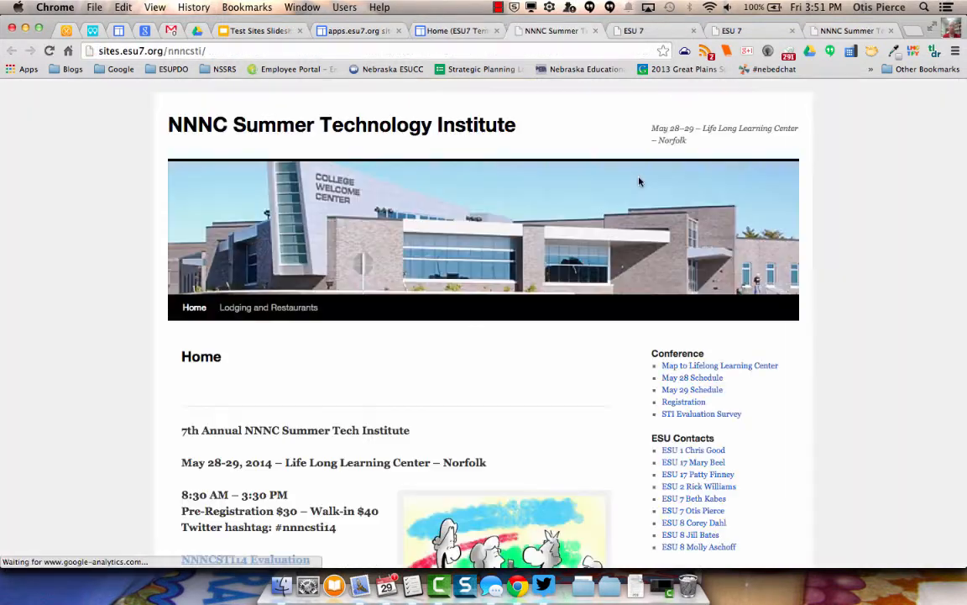
click(596, 31)
click(438, 316)
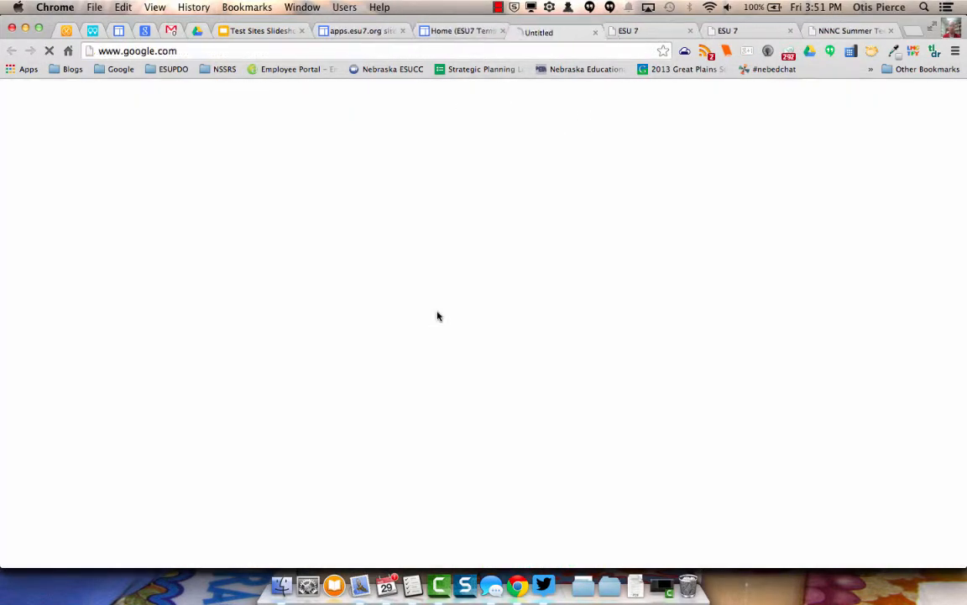
click(596, 31)
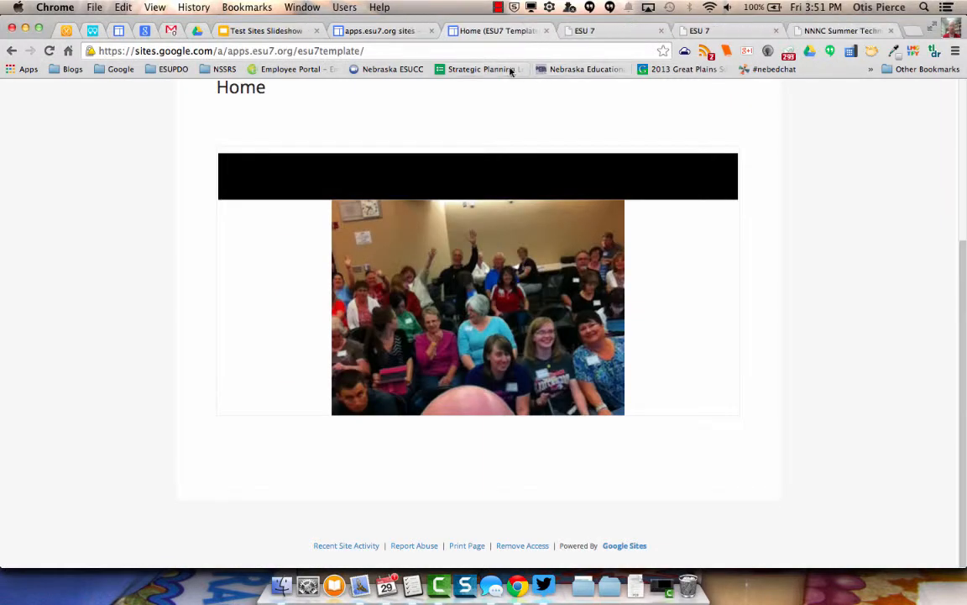
scroll(550, 127, up, 3)
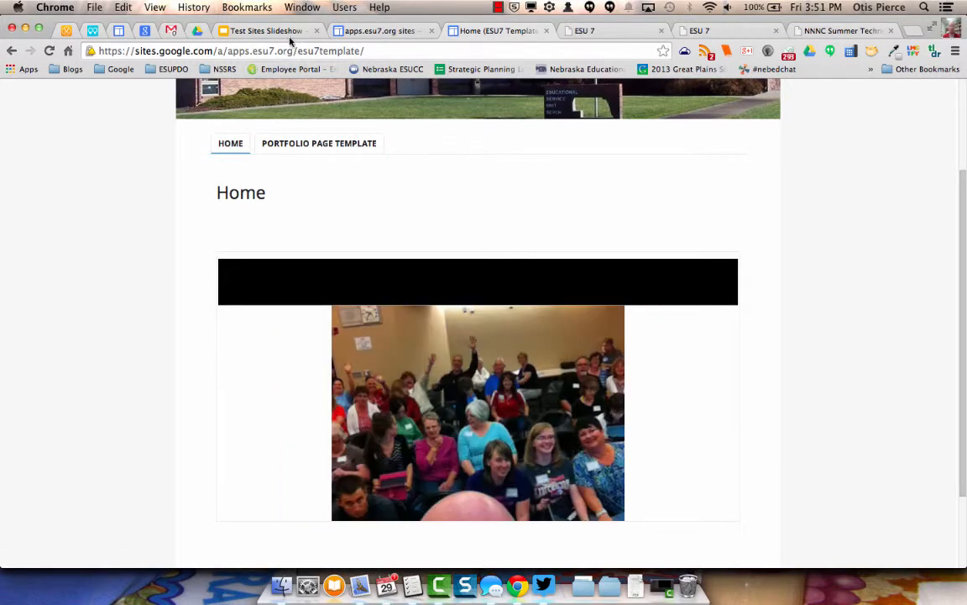
Step: Stop publishing the Test Sites Slideshow presentation to the web and close the publishing settings
click(287, 32)
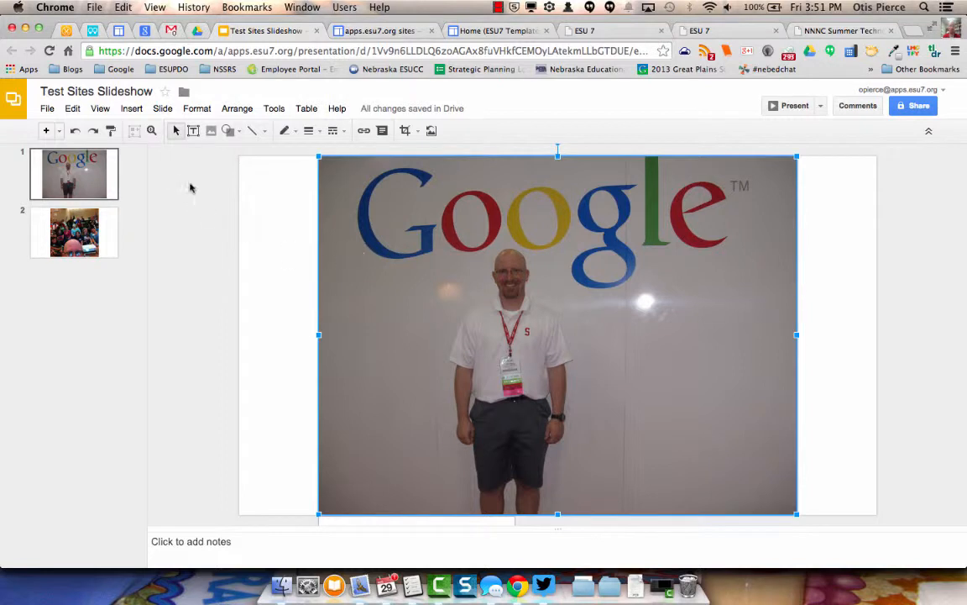
click(47, 109)
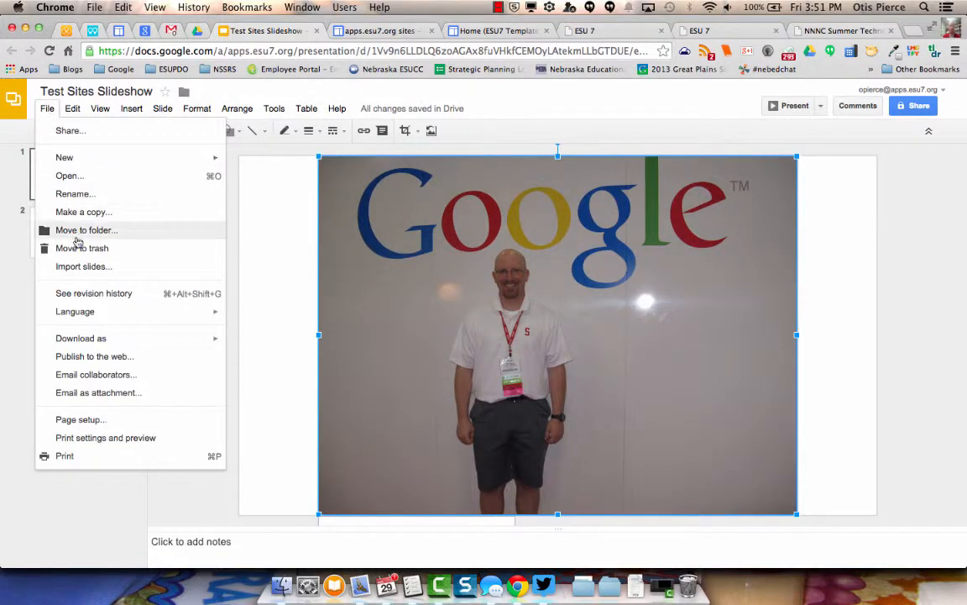
click(78, 357)
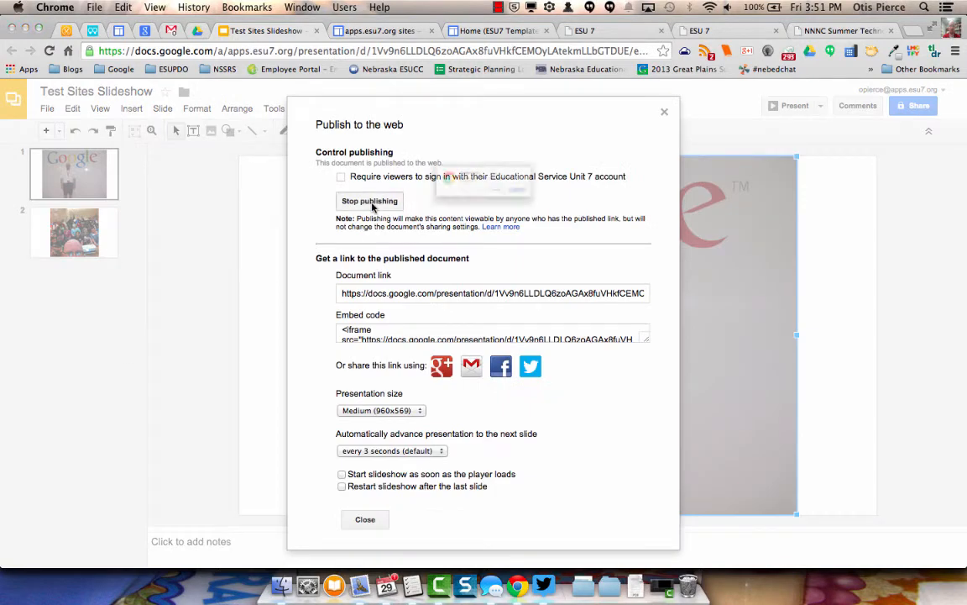
click(346, 199)
click(578, 210)
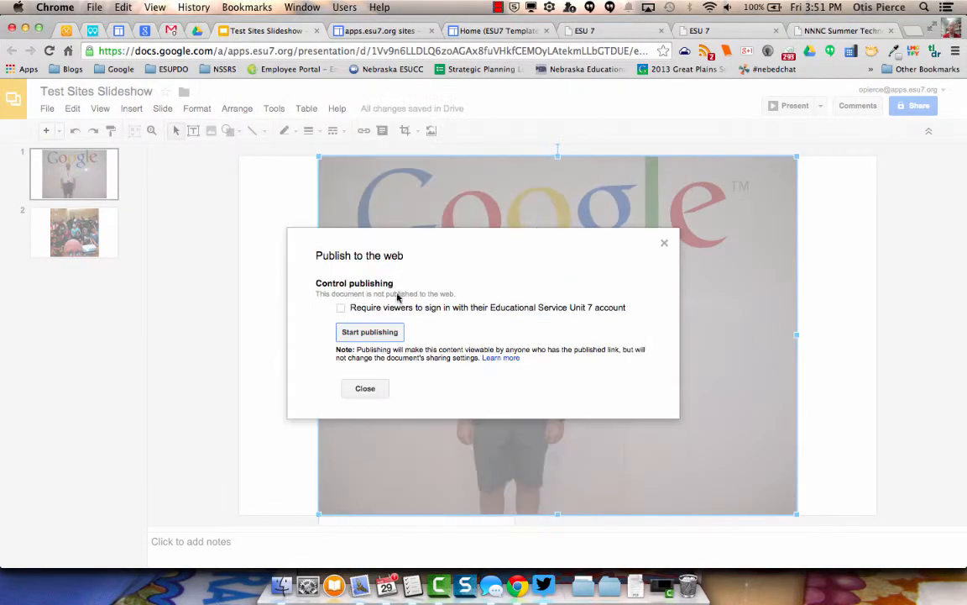
click(664, 243)
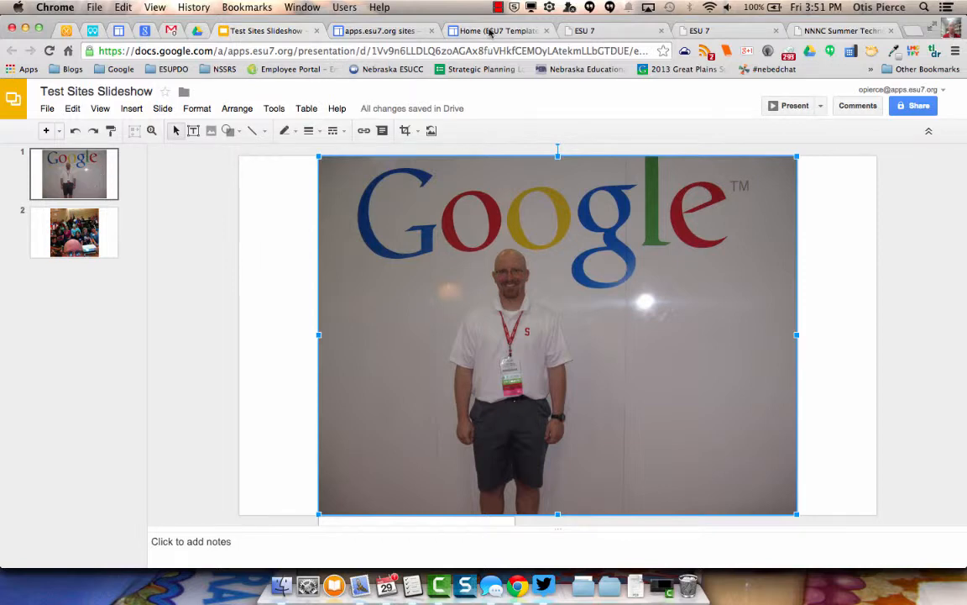
Step: Open the Home page for editing, review the Slideshow Maker gadget's presentation link and display settings, and close them without changes
click(491, 32)
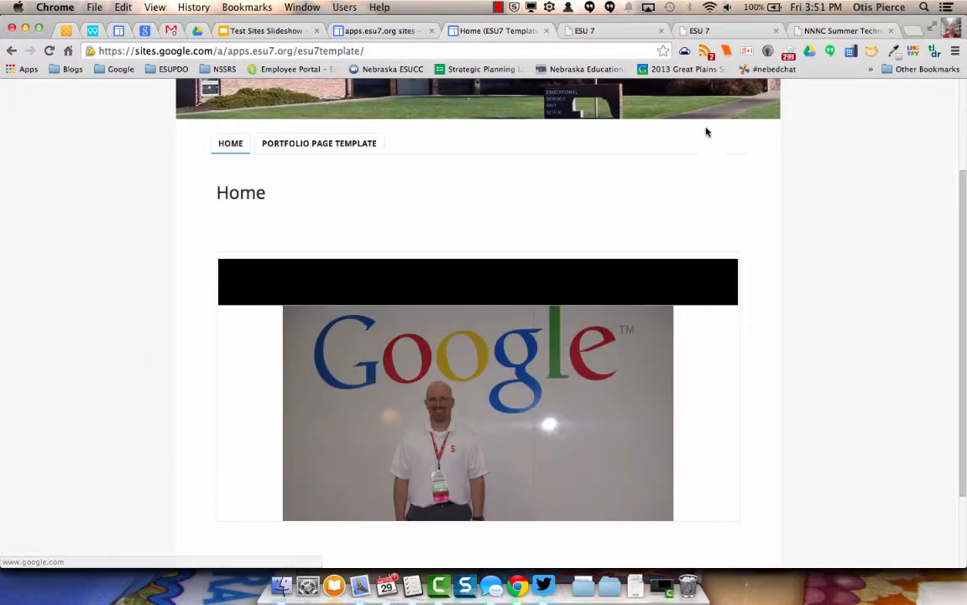
scroll(706, 132, up, 3)
click(732, 110)
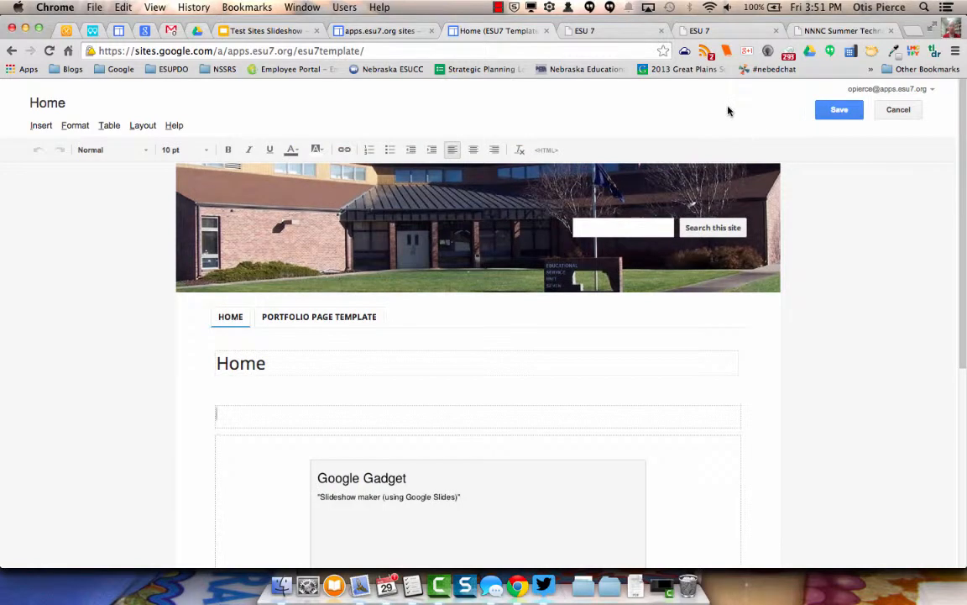
scroll(507, 320, down, 5)
click(496, 326)
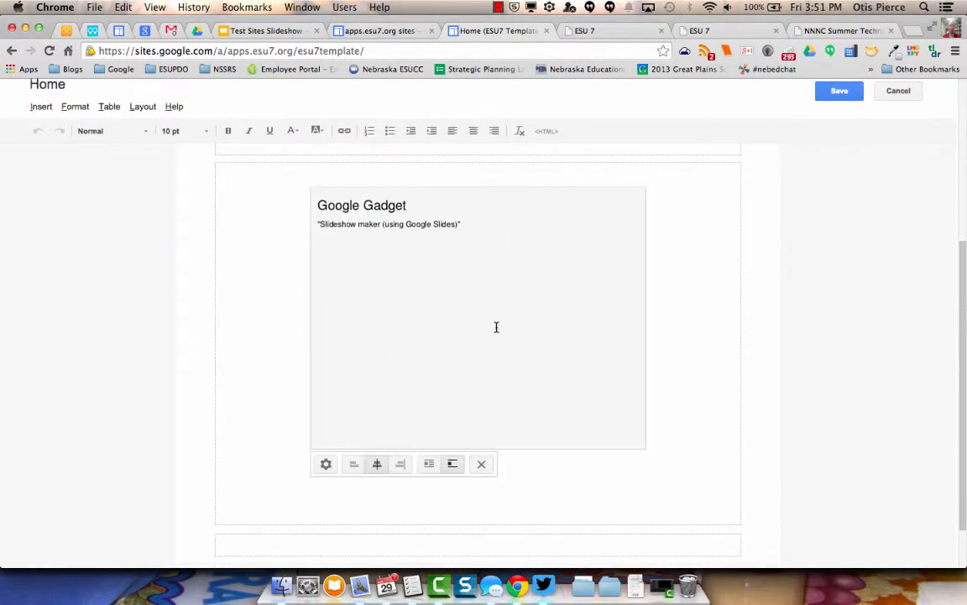
click(326, 463)
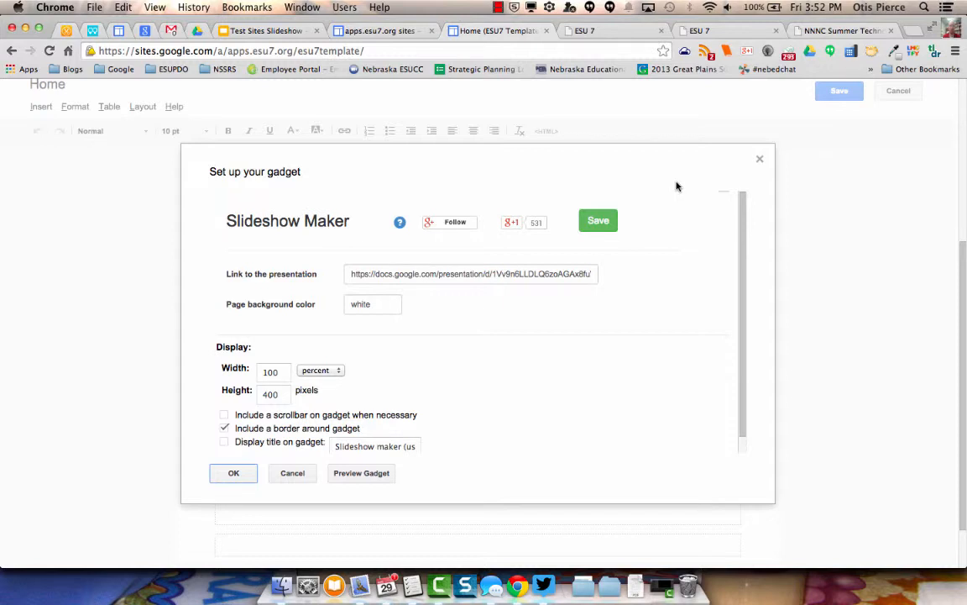
click(760, 160)
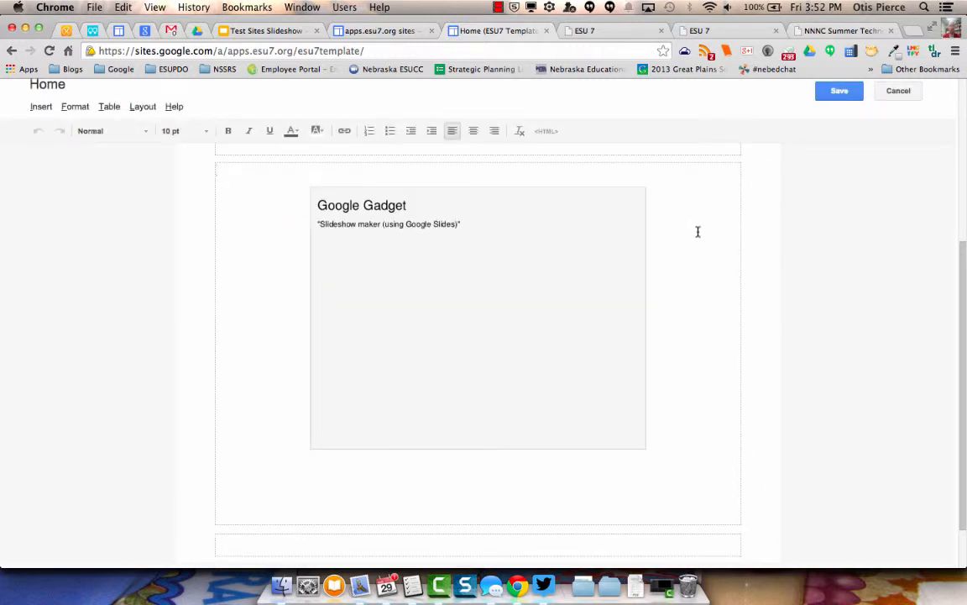
scroll(697, 234, up, 2)
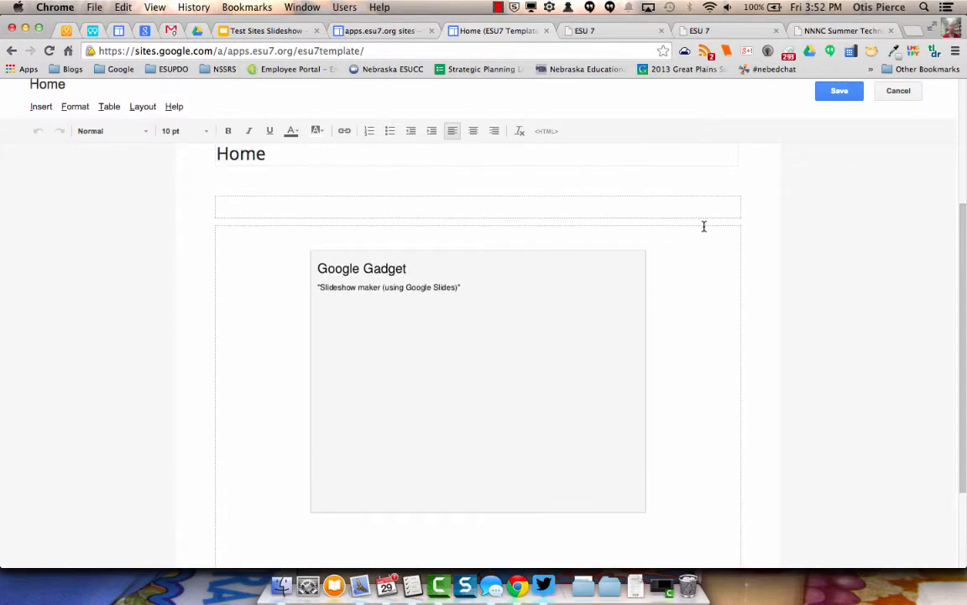